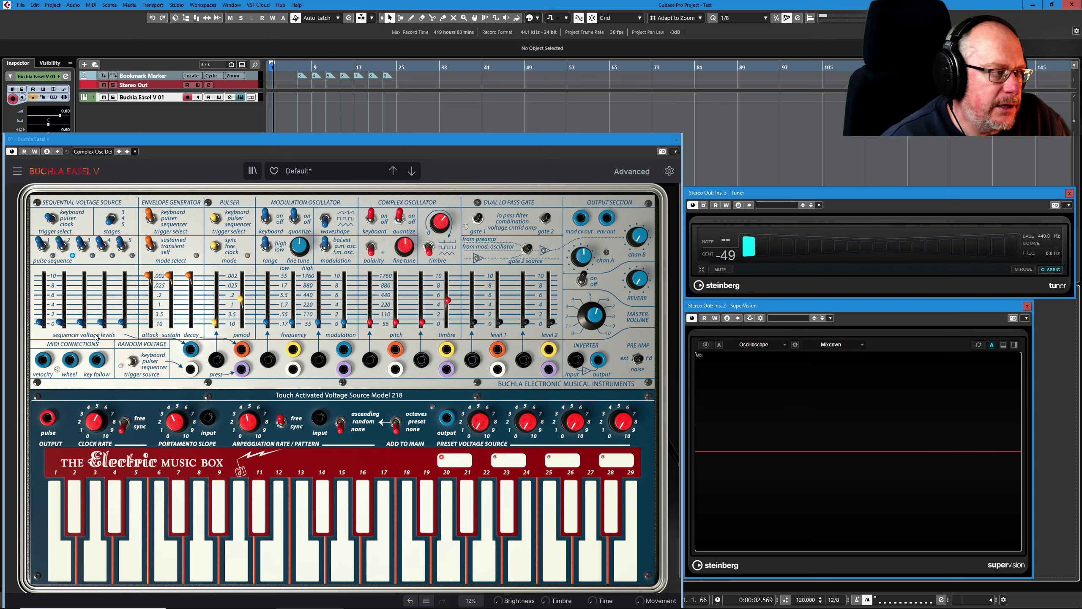
Patch MIDI velocity into the complex oscillator pitch input, route the oscillator into gate 1, and raise level 1.
drag(43, 366, 370, 361)
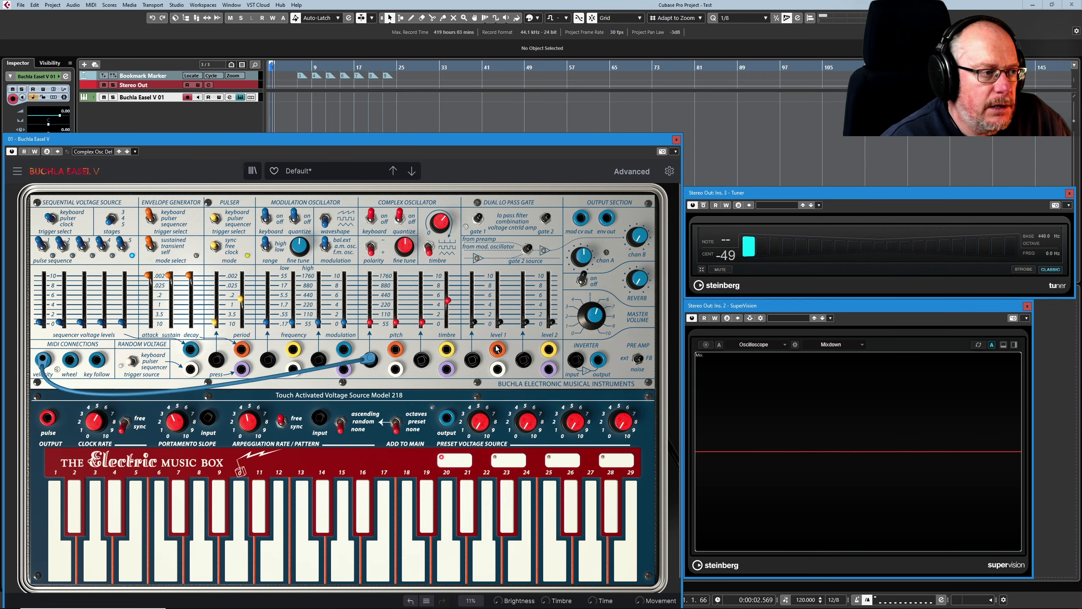
drag(497, 349, 472, 360)
drag(474, 323, 474, 308)
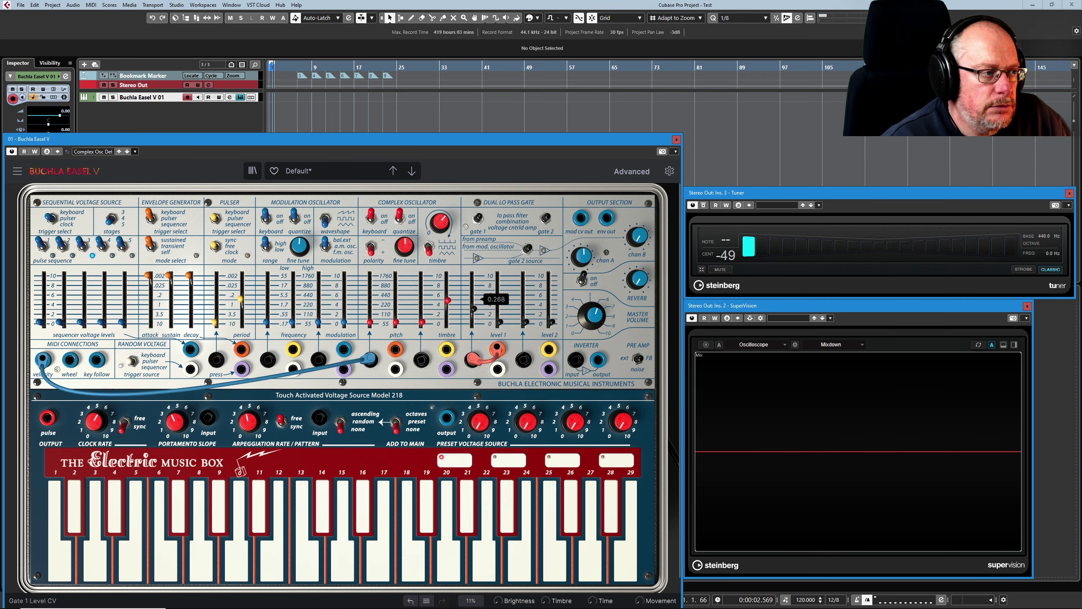
drag(370, 323, 370, 307)
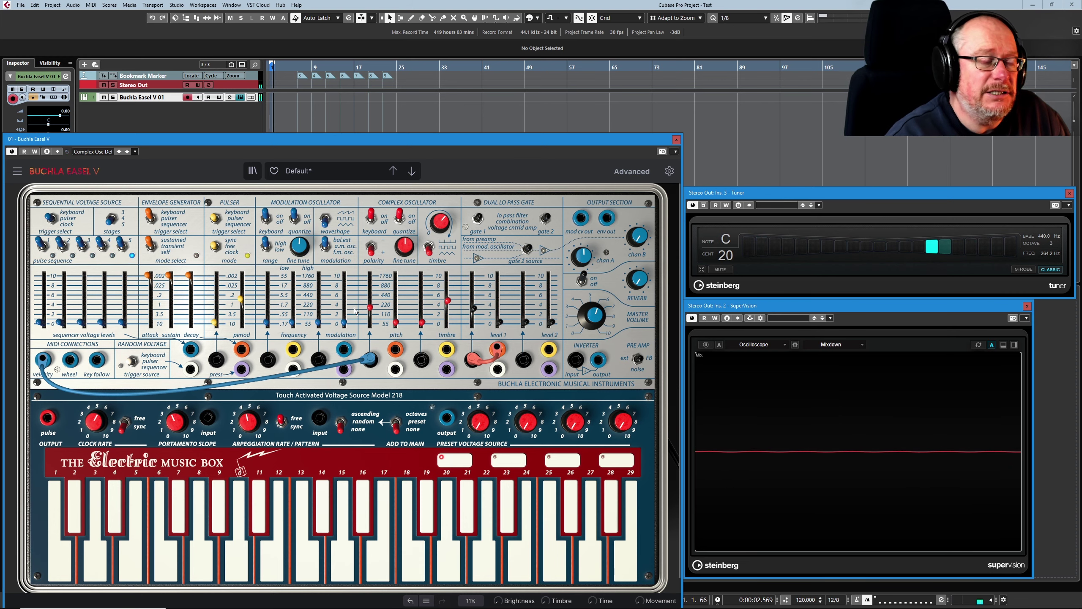
mouse_move(504, 326)
mouse_down()
mouse_move(504, 301)
mouse_move(504, 326)
mouse_up()
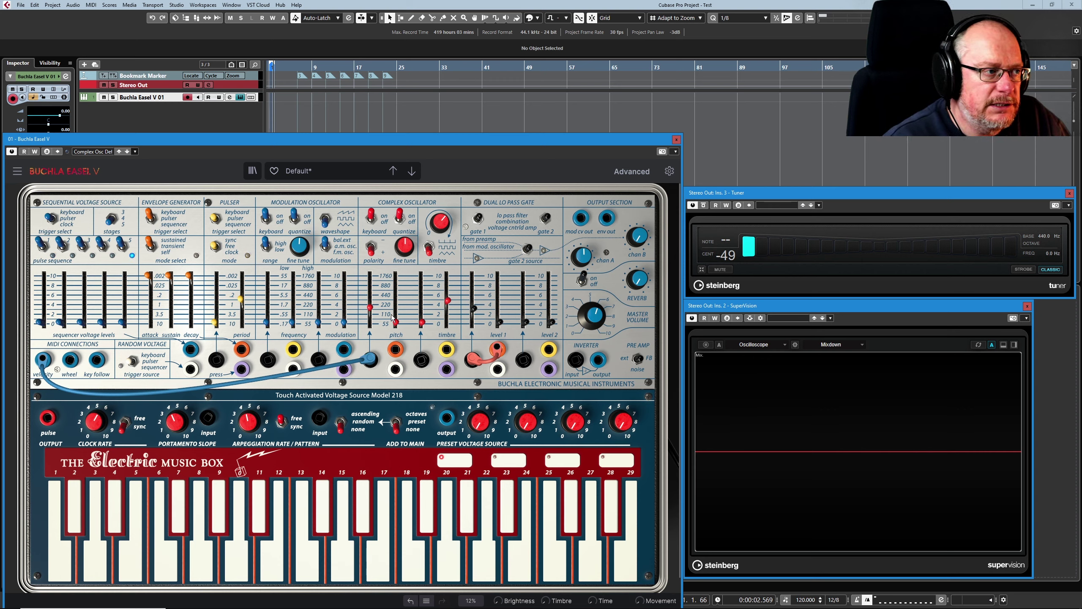
Drive oscillator pitch from the mod wheel with gate 1 open, then move the wheel cable to timbre and raise timbre.
mouse_move(370, 359)
mouse_down()
mouse_move(378, 390)
mouse_move(420, 364)
mouse_move(394, 347)
mouse_move(371, 359)
mouse_up()
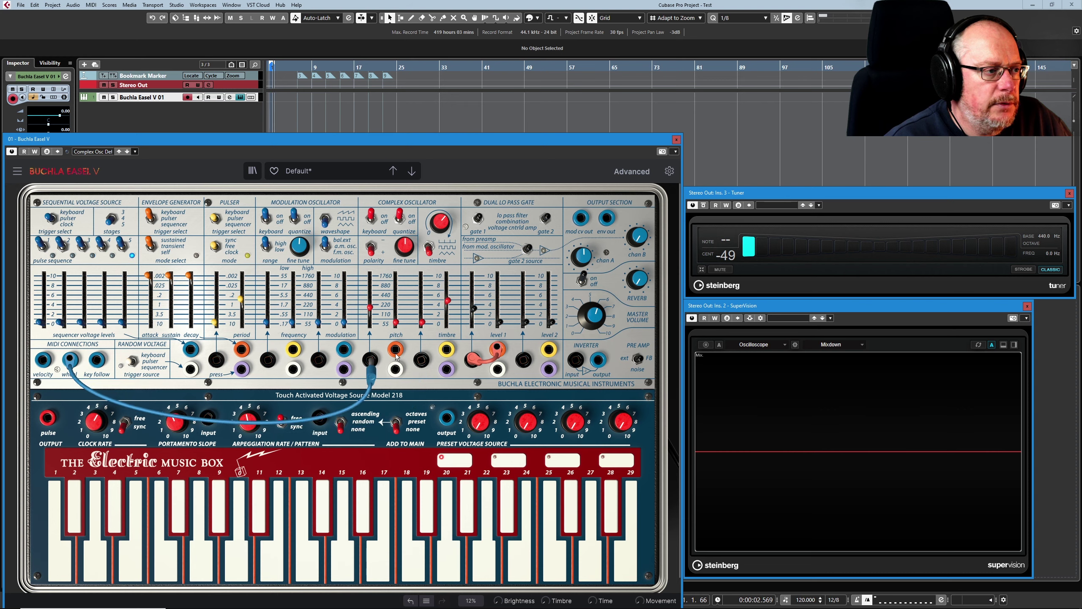
drag(499, 322, 500, 313)
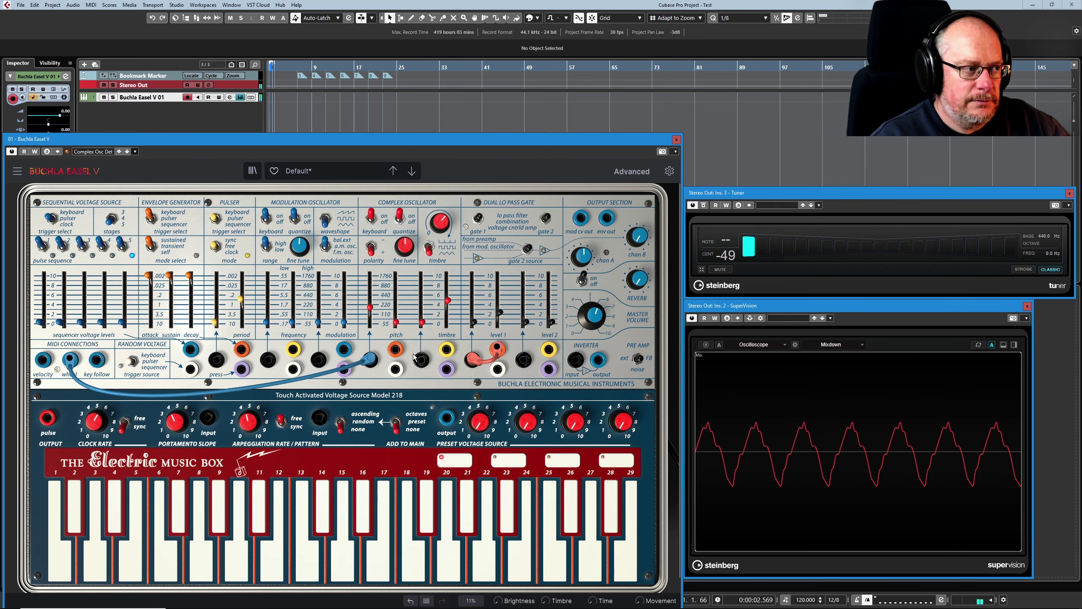
drag(371, 360, 422, 361)
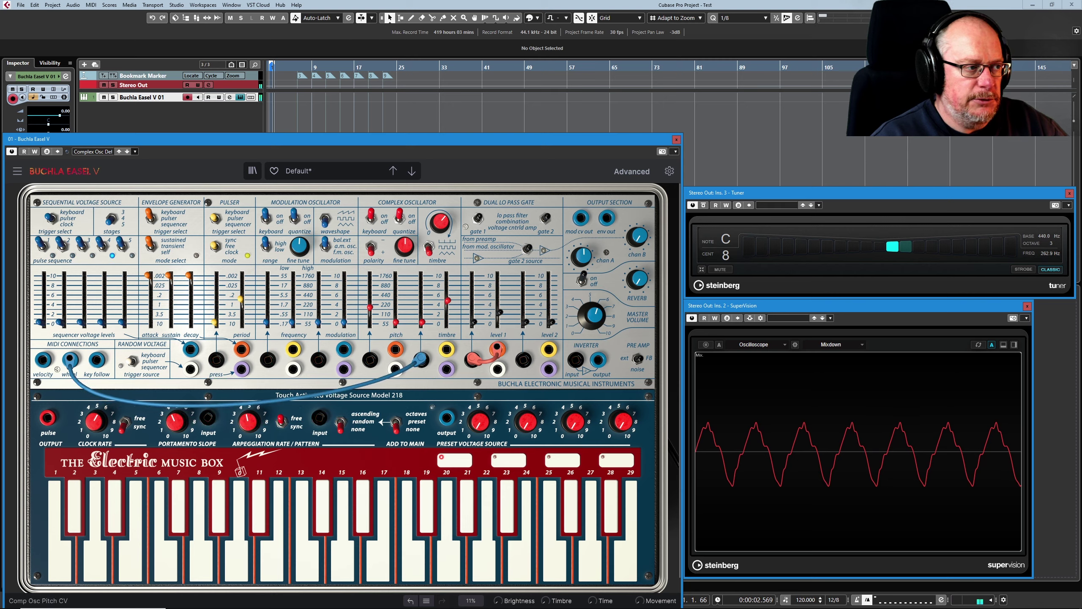
drag(422, 323, 423, 308)
Unplug the wheel cable from the timbre input and lower gate 1 level to zero.
mouse_move(421, 308)
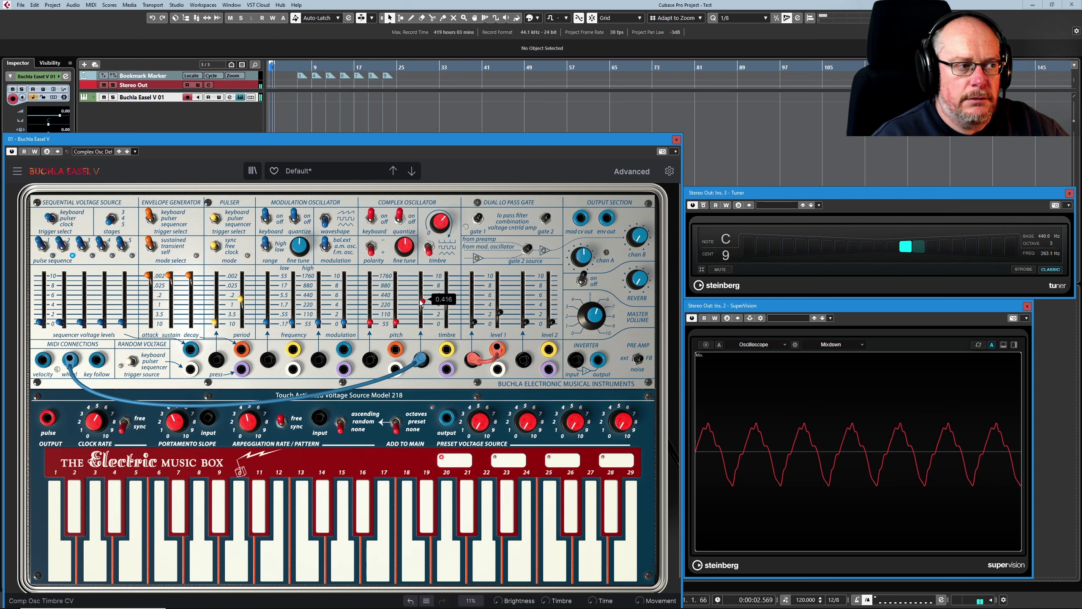
drag(422, 360, 55, 427)
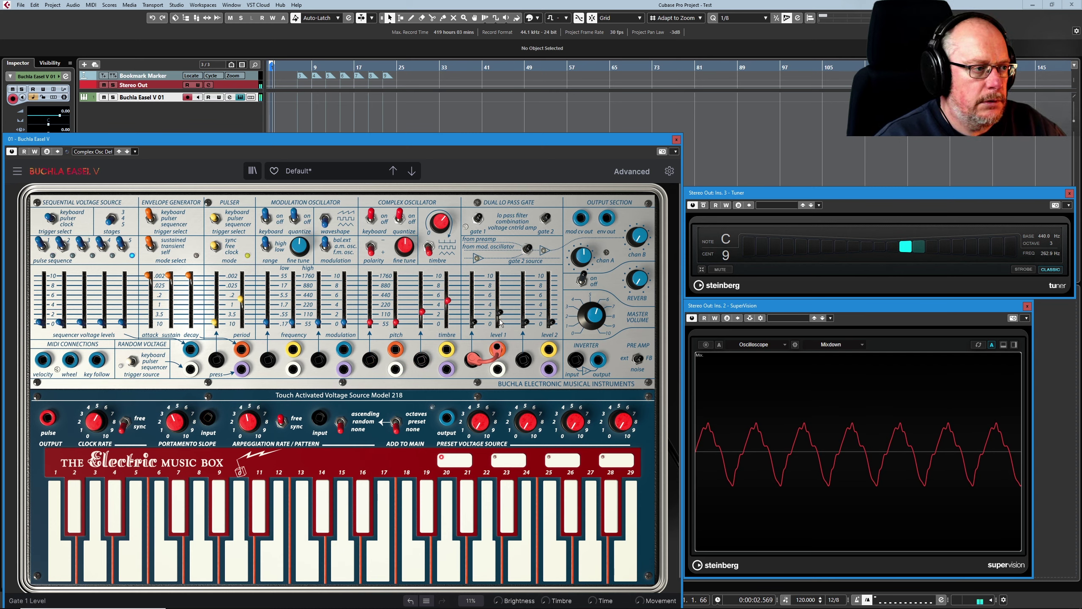
drag(500, 313, 500, 323)
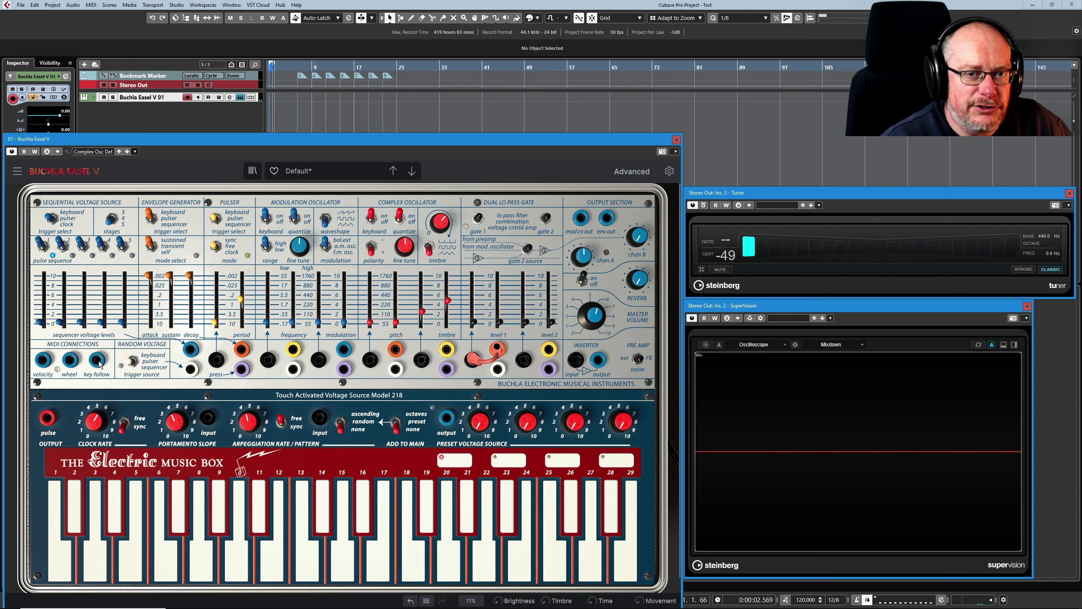
Connect the MIDI key follow jack to the complex oscillator's pitch CV input.
drag(97, 361, 372, 362)
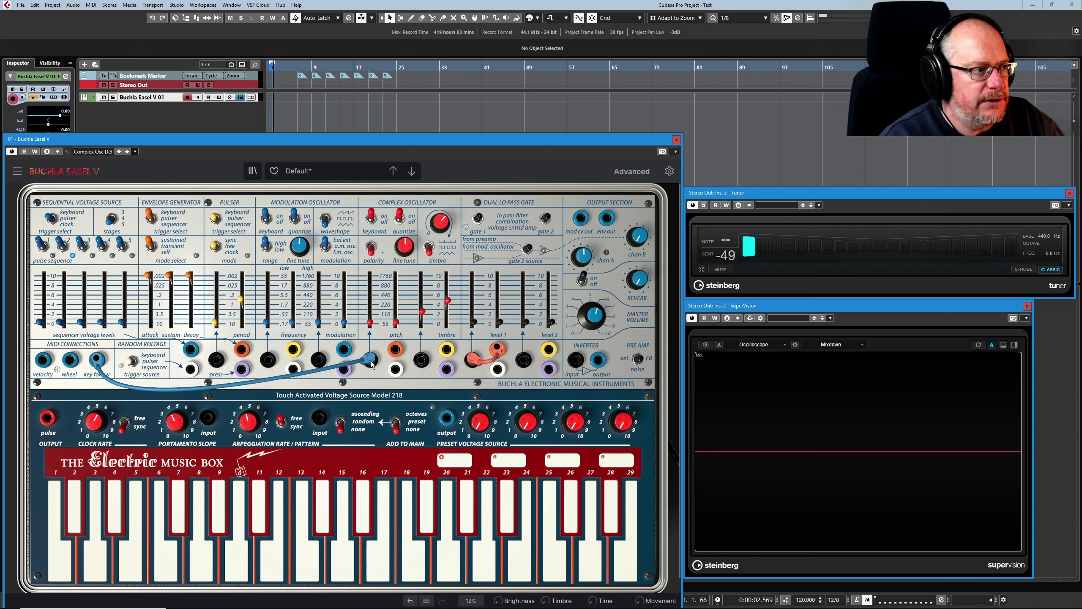
Raise the gate 1 level and re-seat the key follow cable on the oscillator pitch jack.
drag(372, 364, 371, 361)
drag(500, 322, 501, 316)
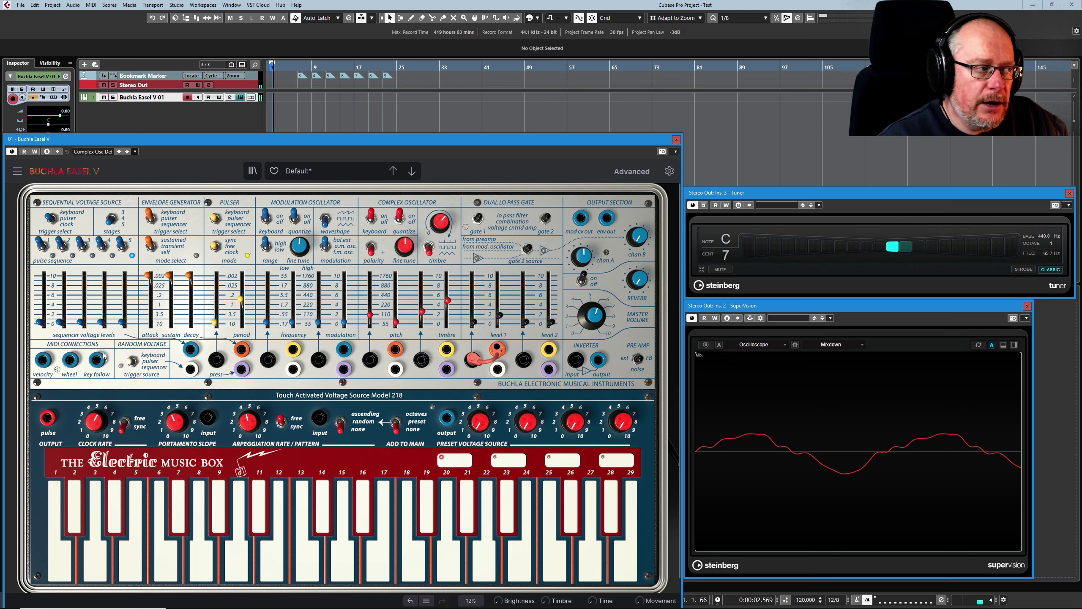
drag(98, 362, 371, 360)
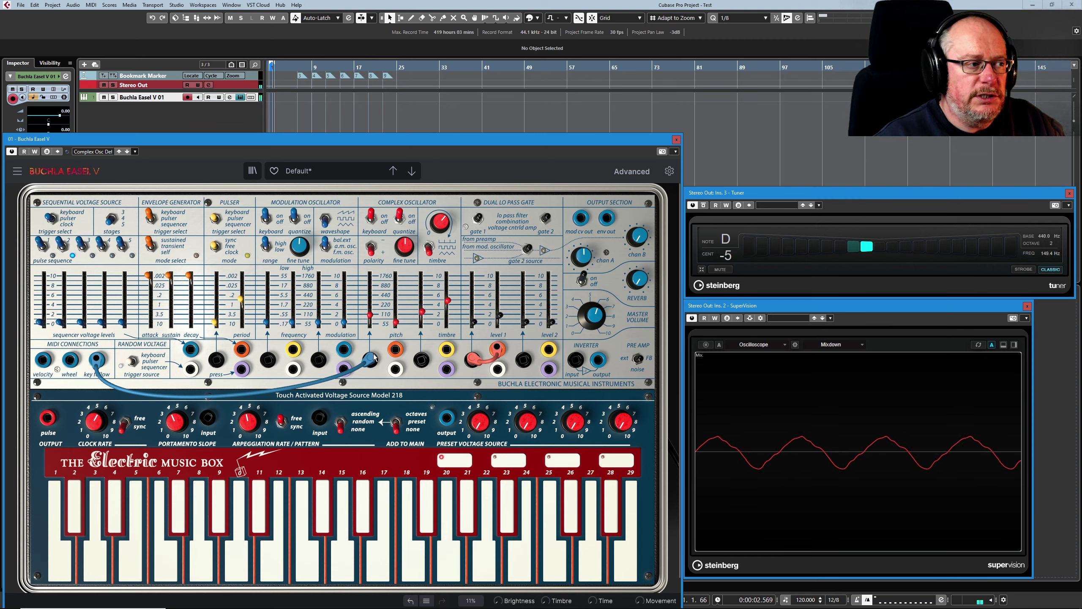
mouse_move(374, 357)
mouse_down()
mouse_move(370, 403)
mouse_move(371, 361)
mouse_up()
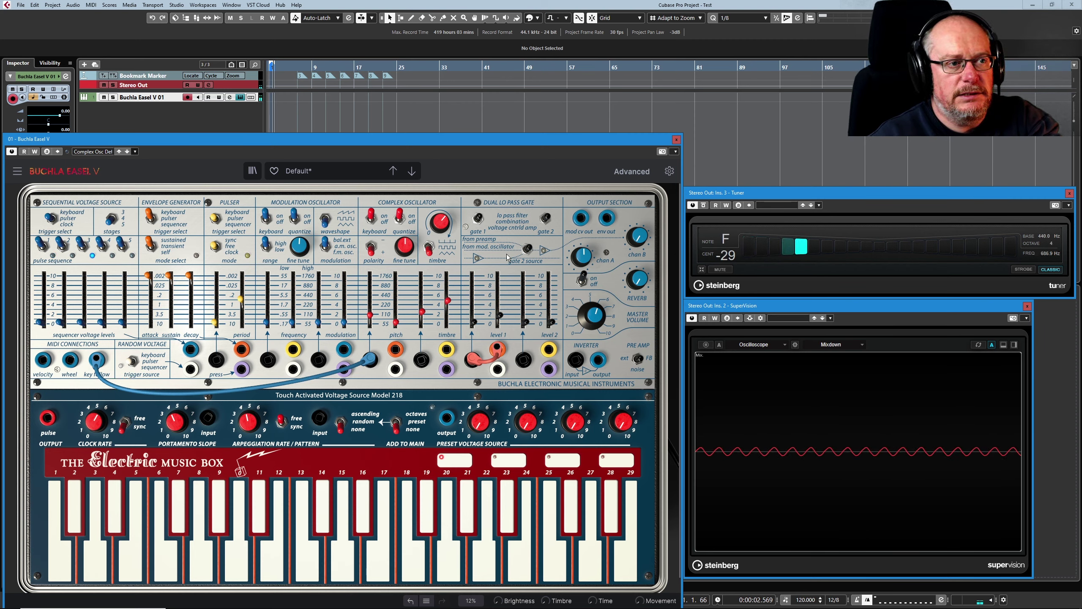
mouse_move(385, 360)
mouse_down()
mouse_move(377, 414)
mouse_move(370, 360)
mouse_up()
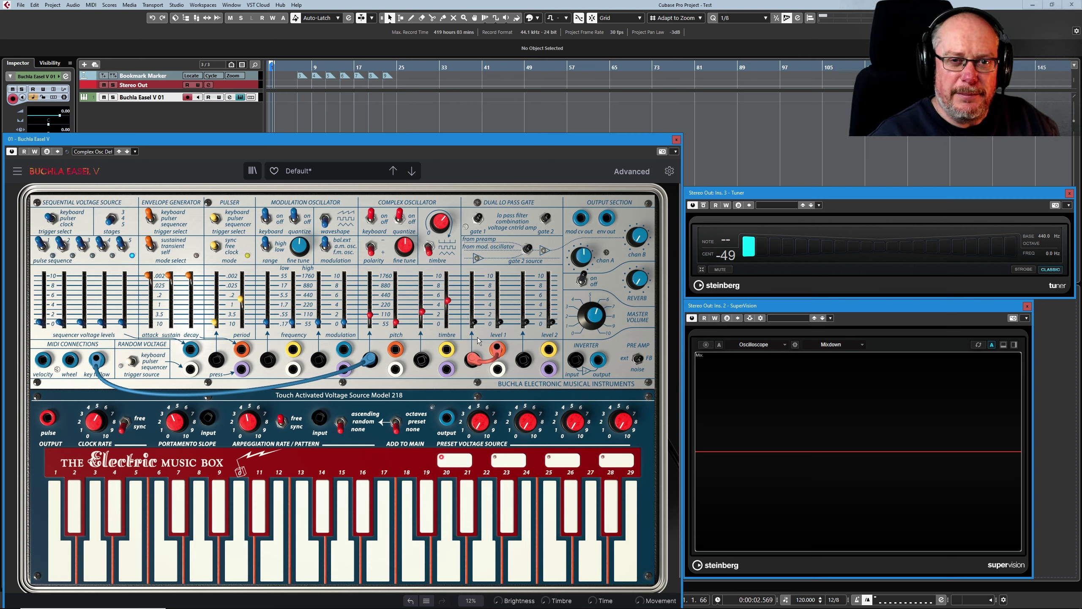
Pull the key follow cable off the complex oscillator's pitch jack.
drag(370, 359, 155, 354)
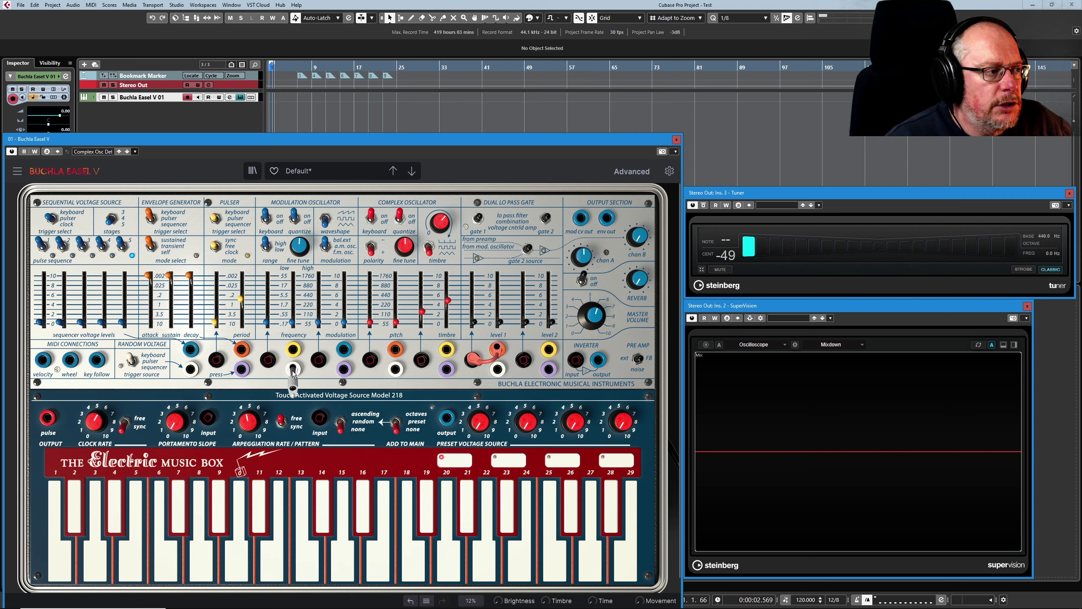
Patch a control voltage into oscillator pitch, open gate 1, and raise the oscillator pitch setting.
drag(292, 374, 370, 360)
drag(500, 321, 499, 315)
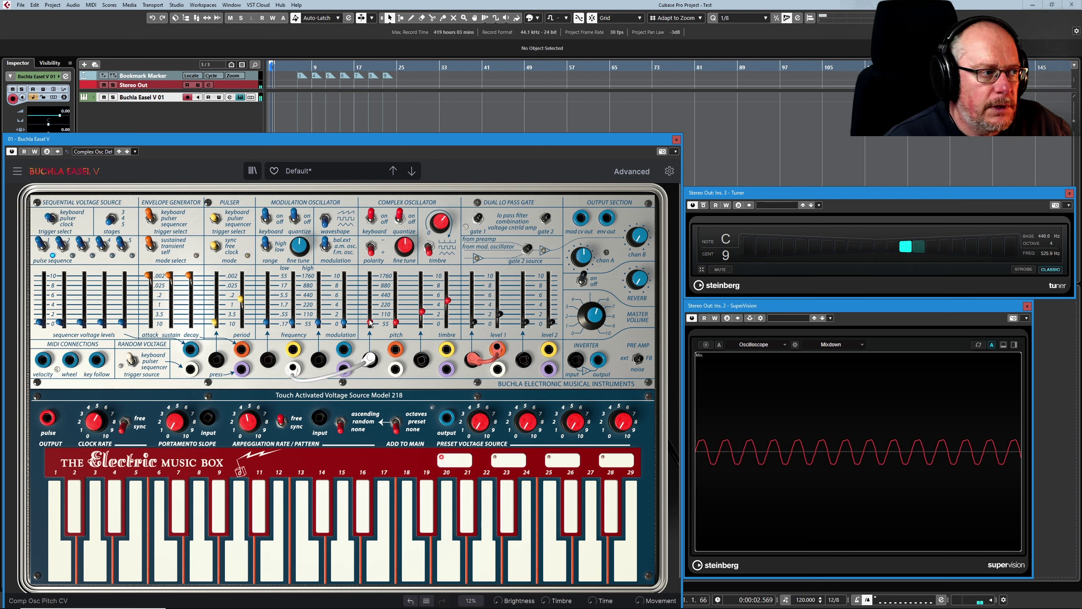
drag(370, 322, 370, 313)
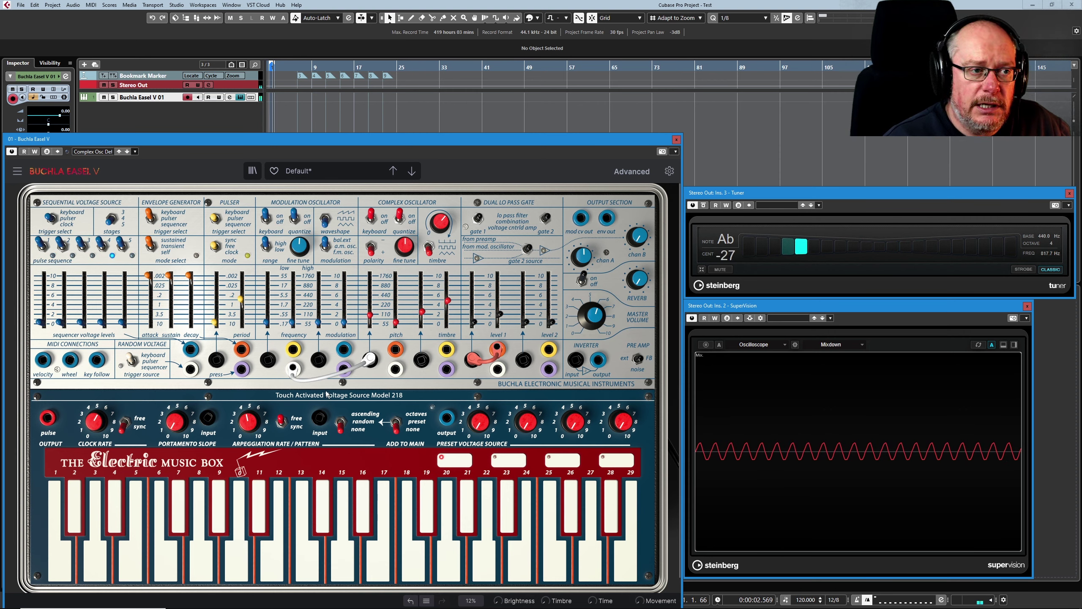
mouse_move(372, 321)
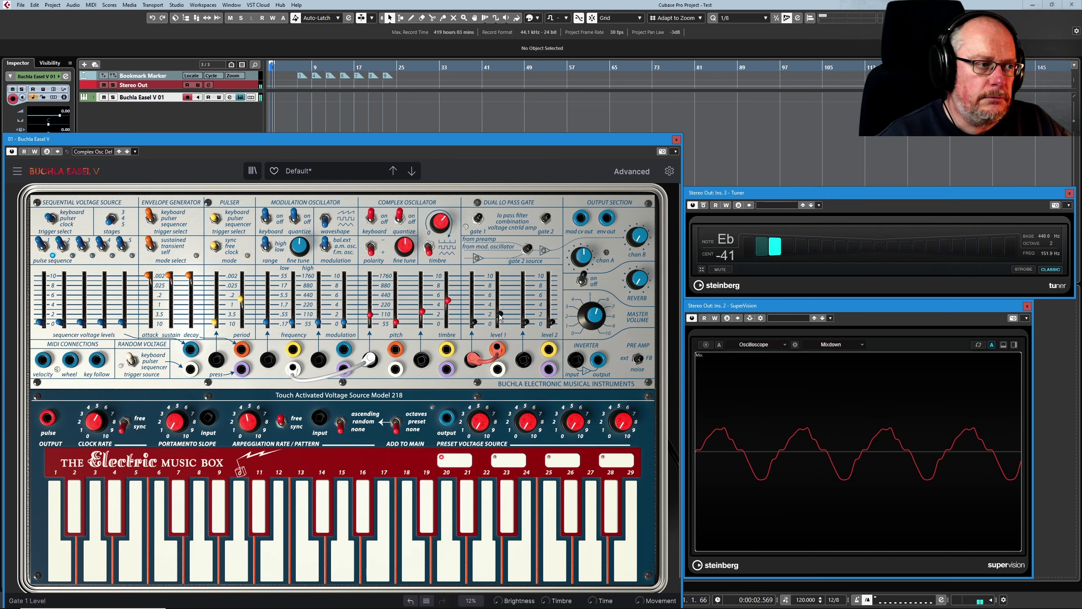
Close and reopen gate 1, then nudge the oscillator's pitch modulation amount up slightly.
drag(501, 316, 498, 328)
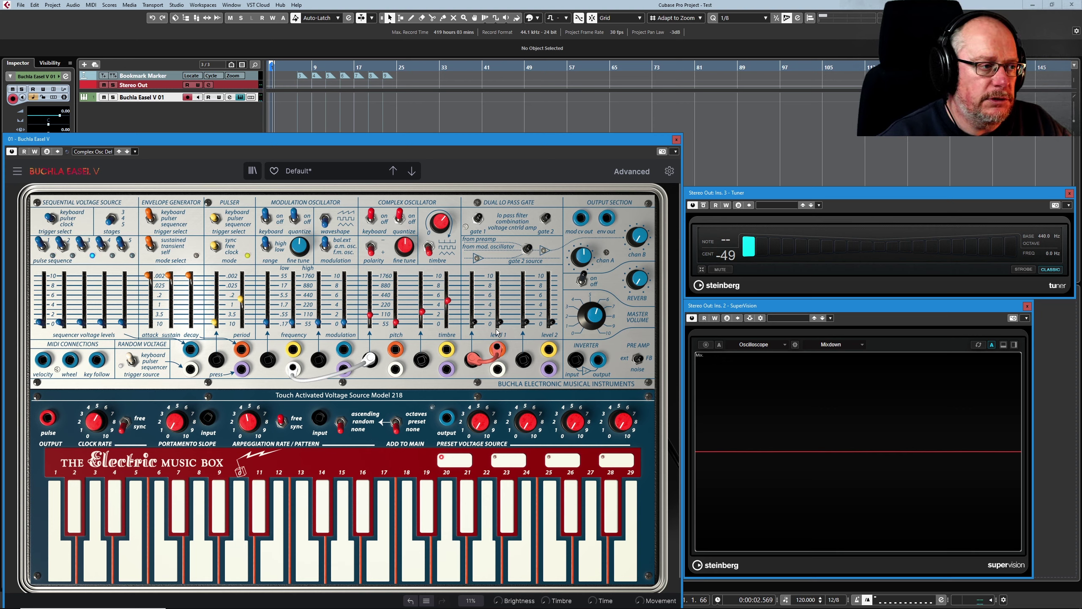
drag(497, 332, 499, 314)
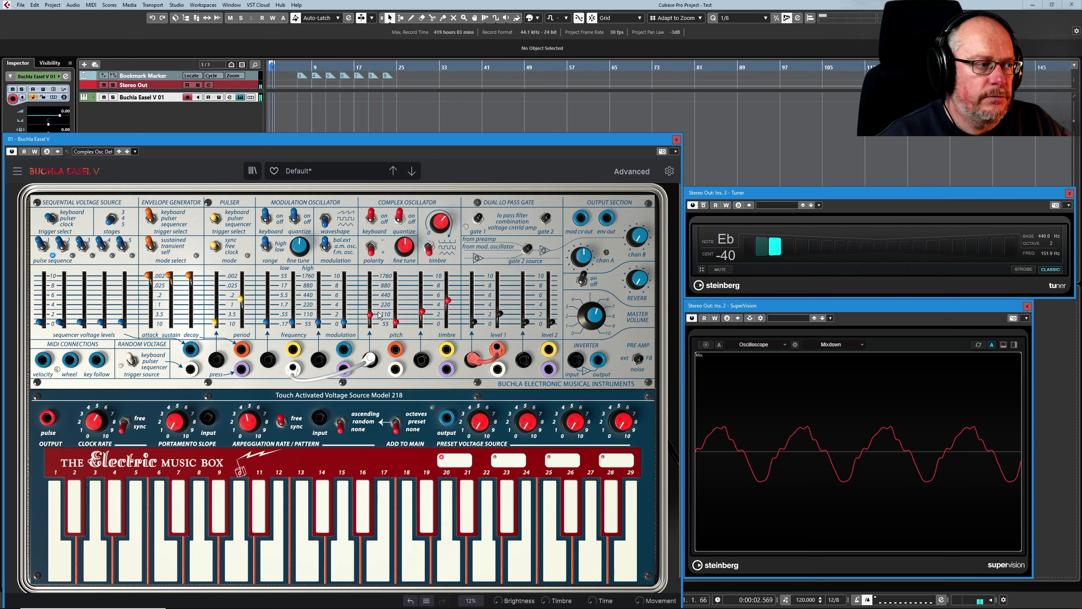
drag(380, 316, 382, 319)
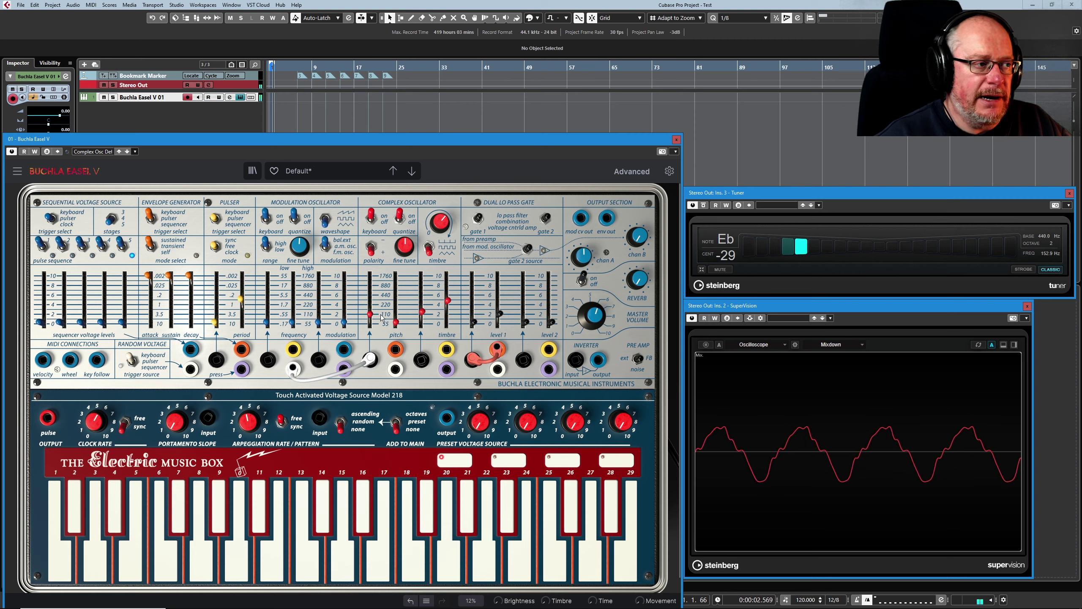
mouse_move(371, 317)
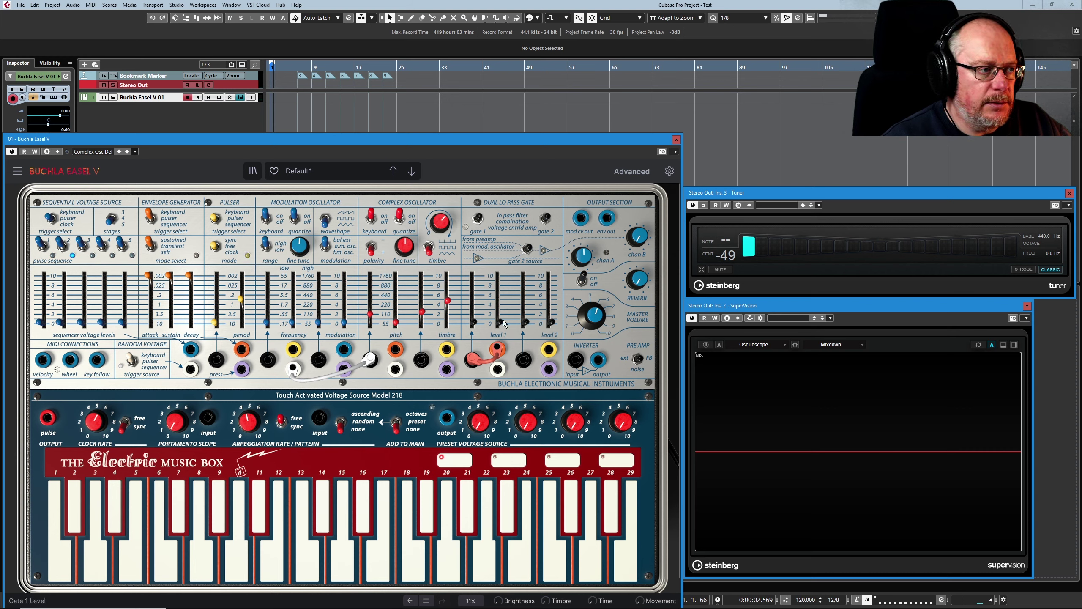
Raise the Dual Lo Pass Gate level 1 slider to bring the oscillator back.
drag(501, 323, 500, 314)
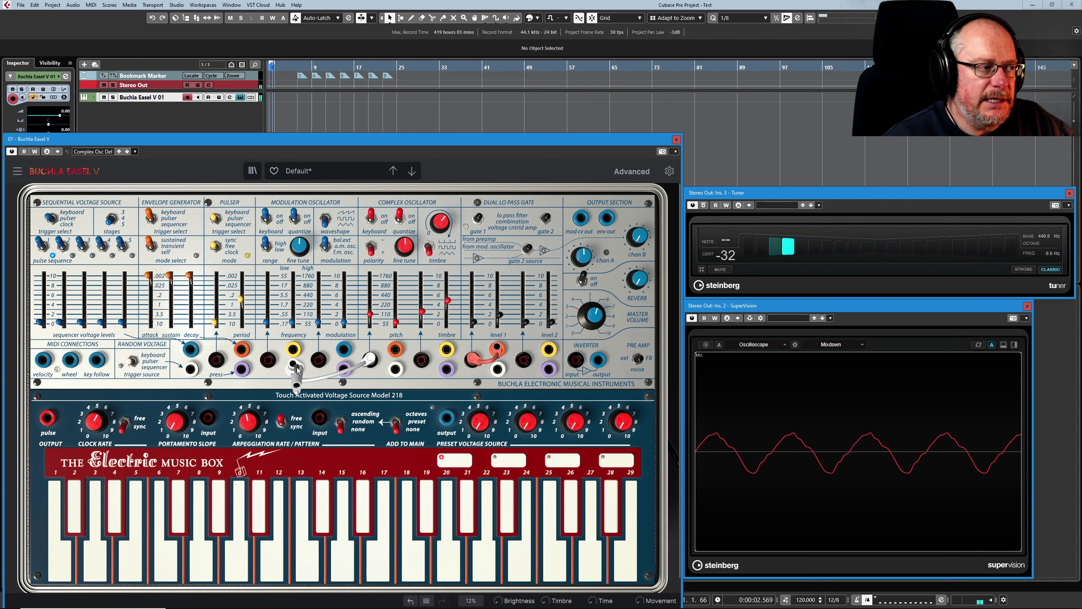
Patch an inverted voltage into level 2, raise Mod Osc frequency slightly, and raise the level 2 slider.
drag(297, 367, 268, 360)
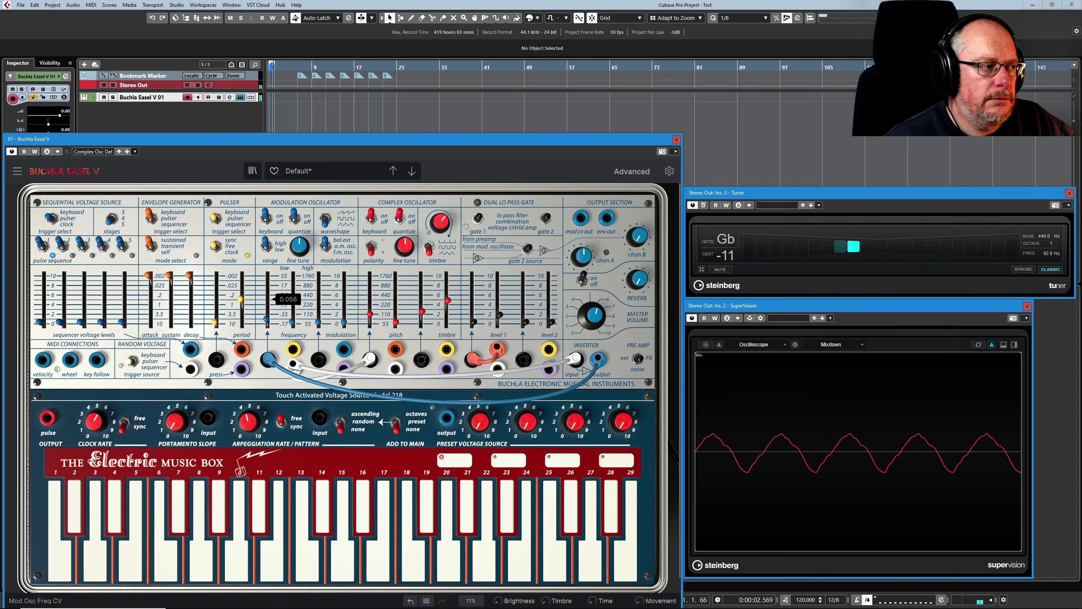
drag(266, 319, 284, 315)
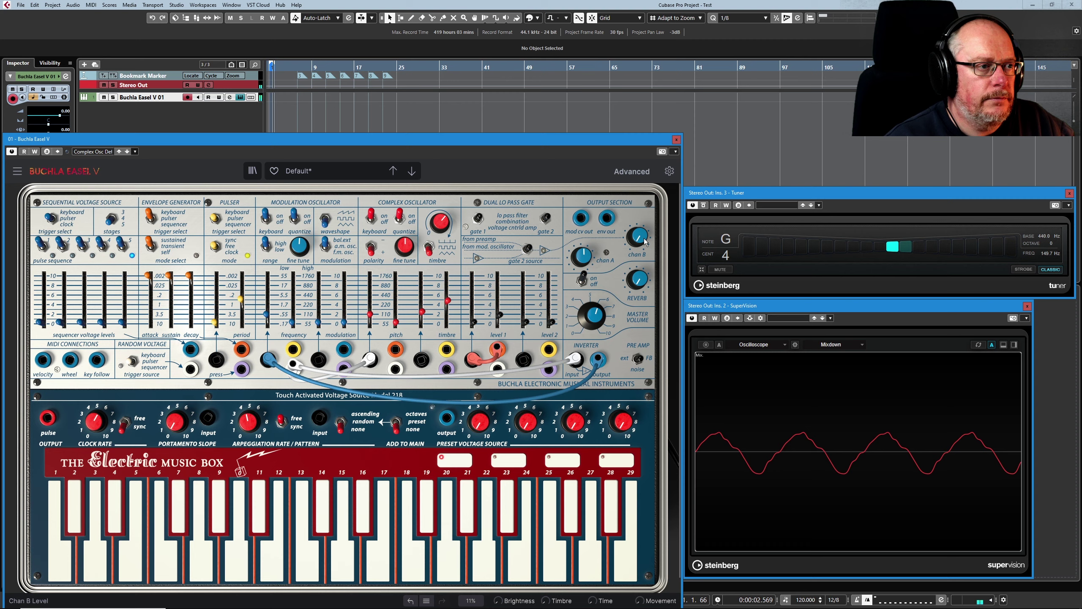
mouse_move(638, 236)
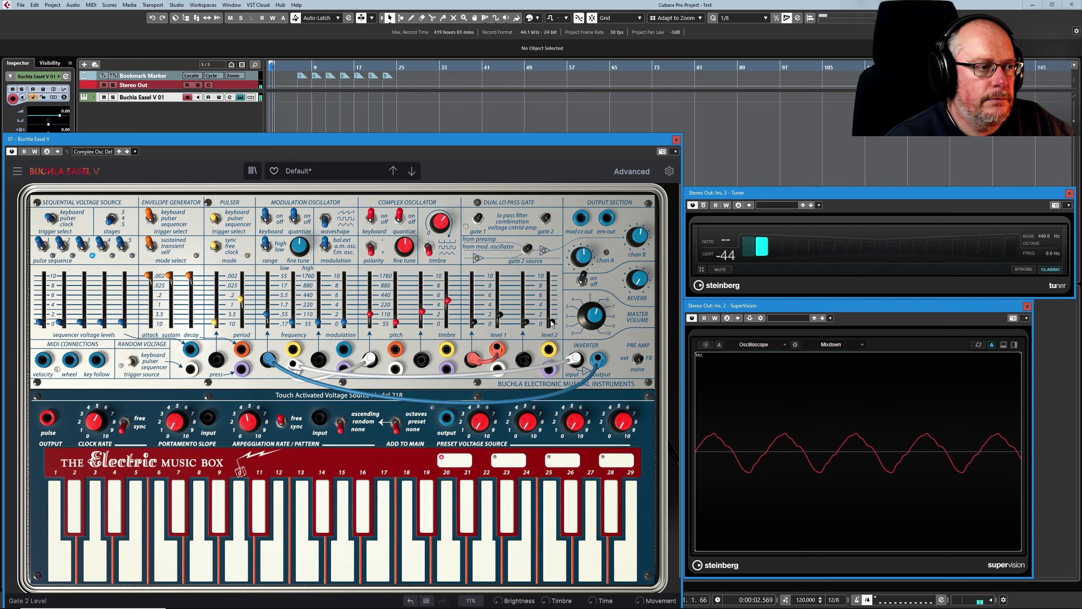
drag(552, 323, 552, 317)
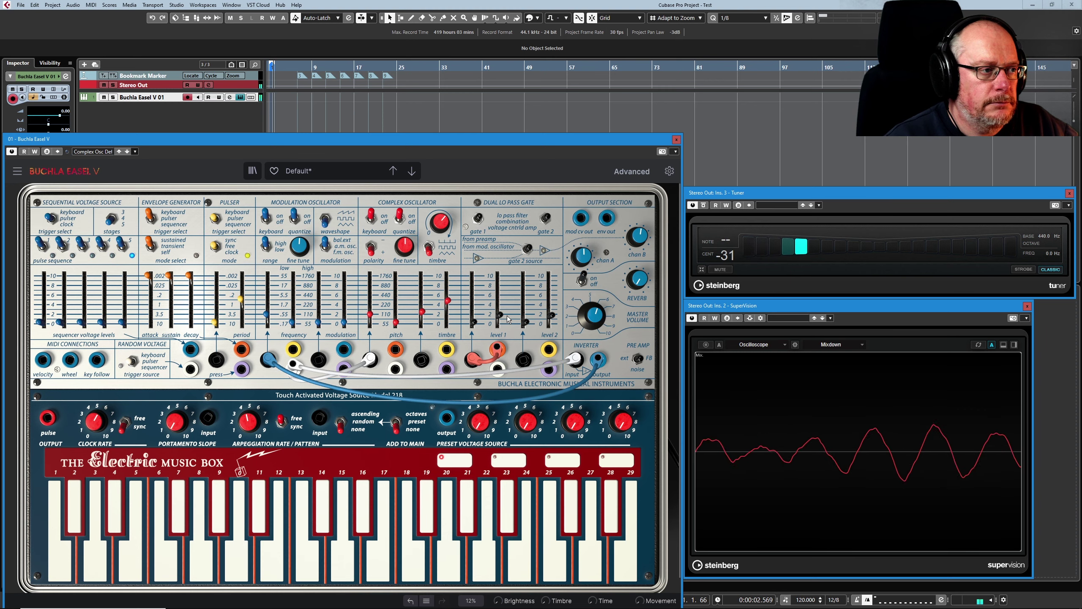
Drag the Dual Lo Pass Gate level 2 slider down to 0.
mouse_move(501, 318)
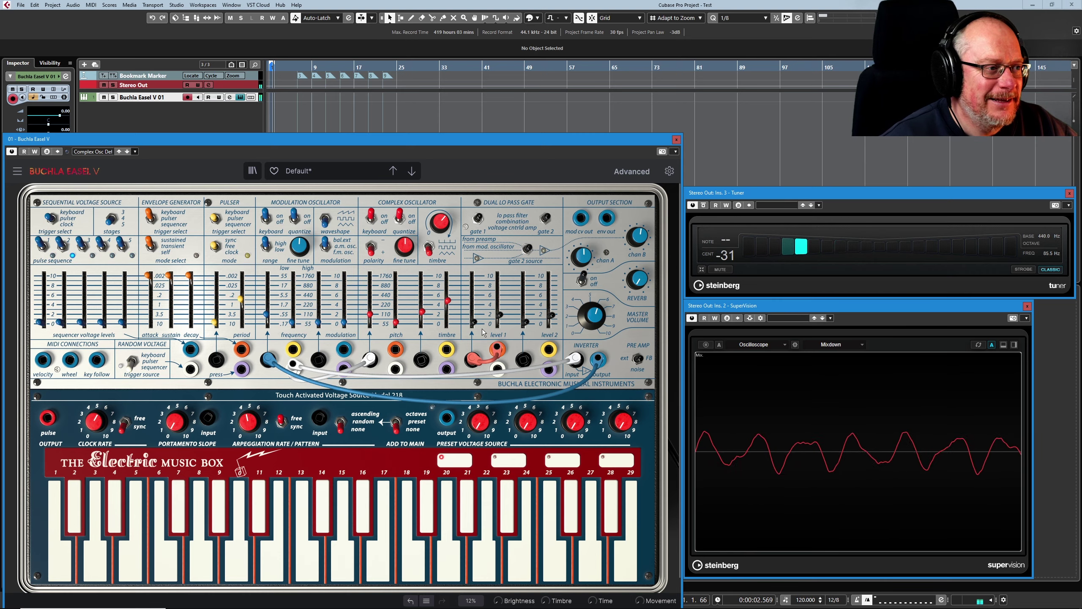
drag(551, 316, 551, 323)
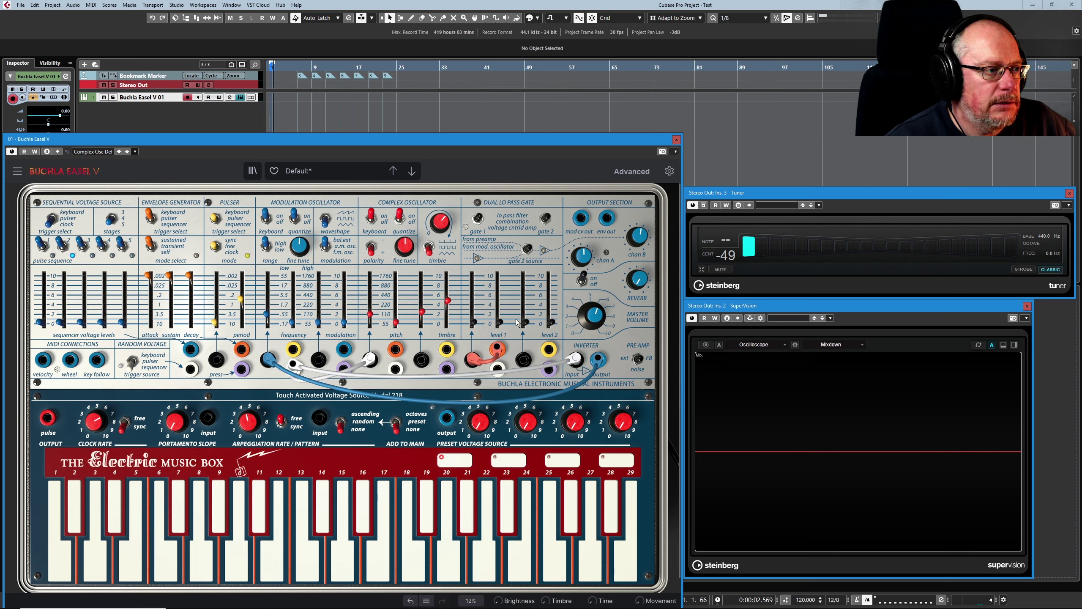
Raise level 1, tweak the Pulser period, set Clock Rate to 1/24 Bars, and clear all cables except the red one.
drag(518, 323, 518, 315)
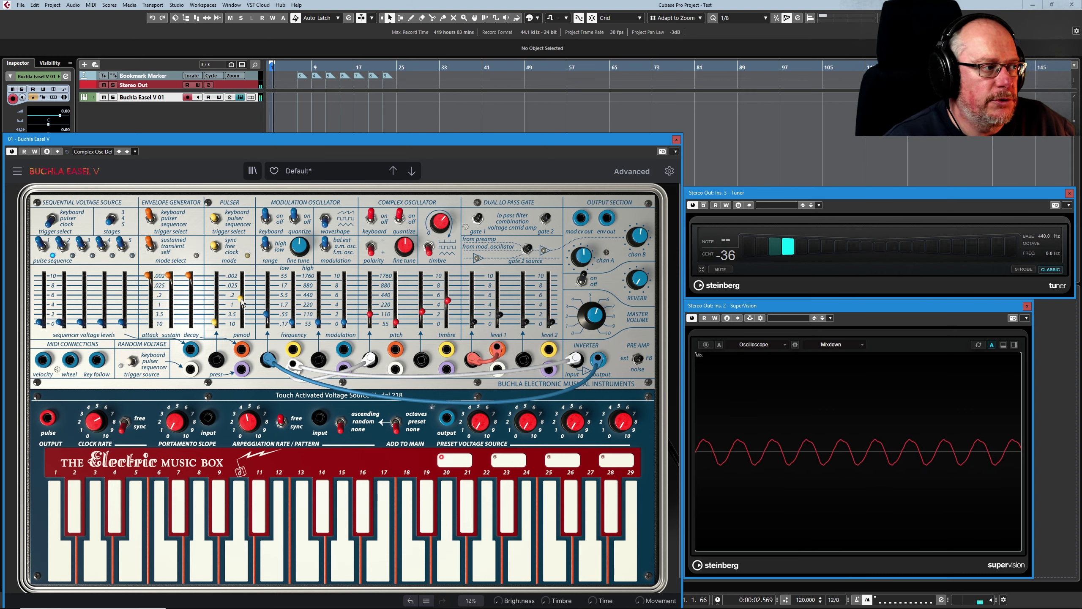
drag(242, 302, 241, 306)
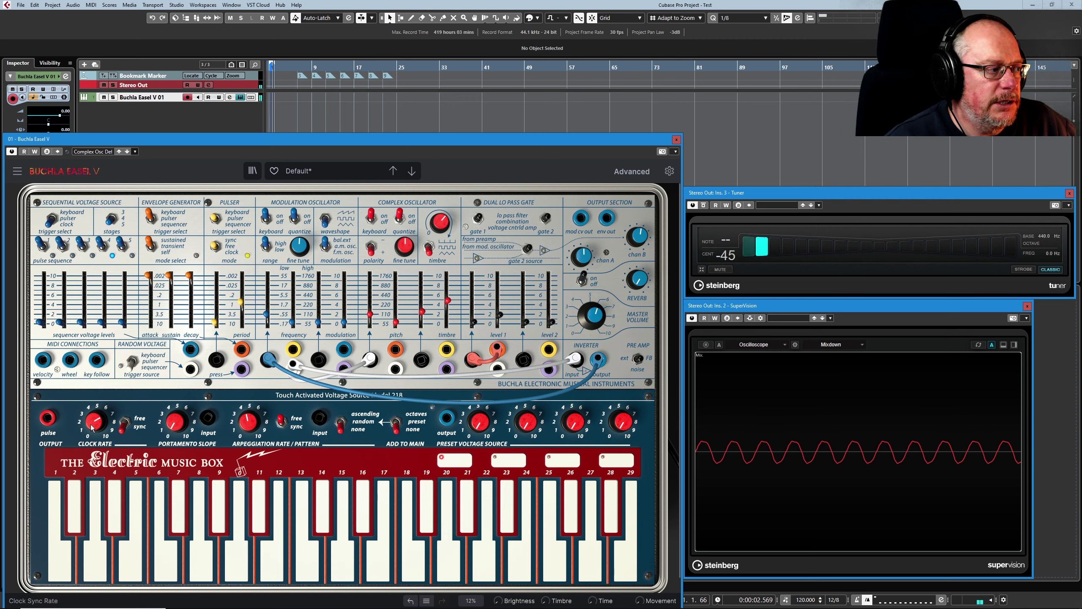
drag(91, 427, 91, 425)
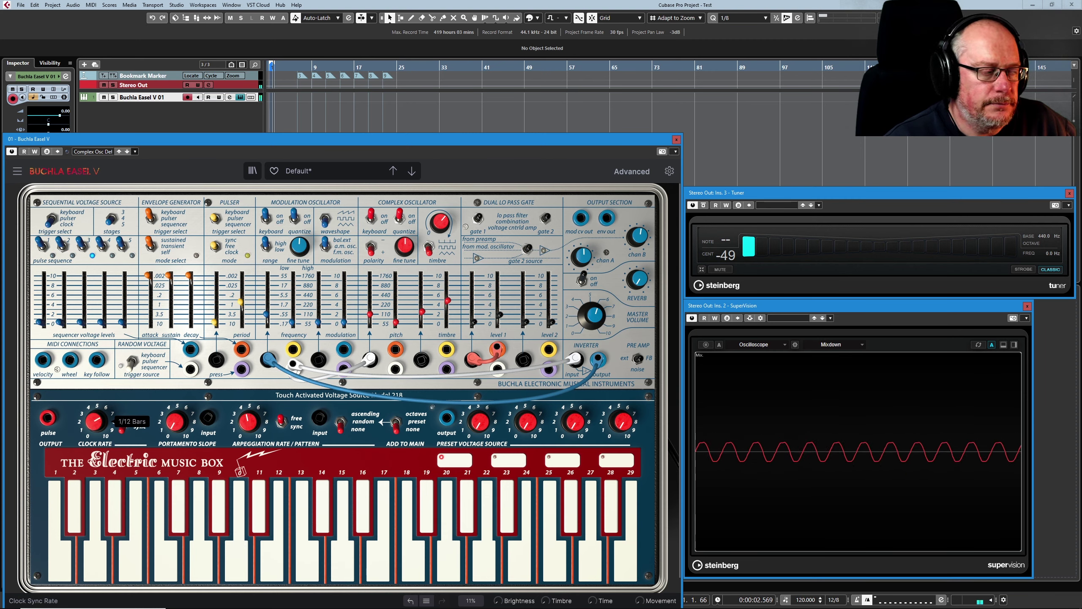
click(370, 360)
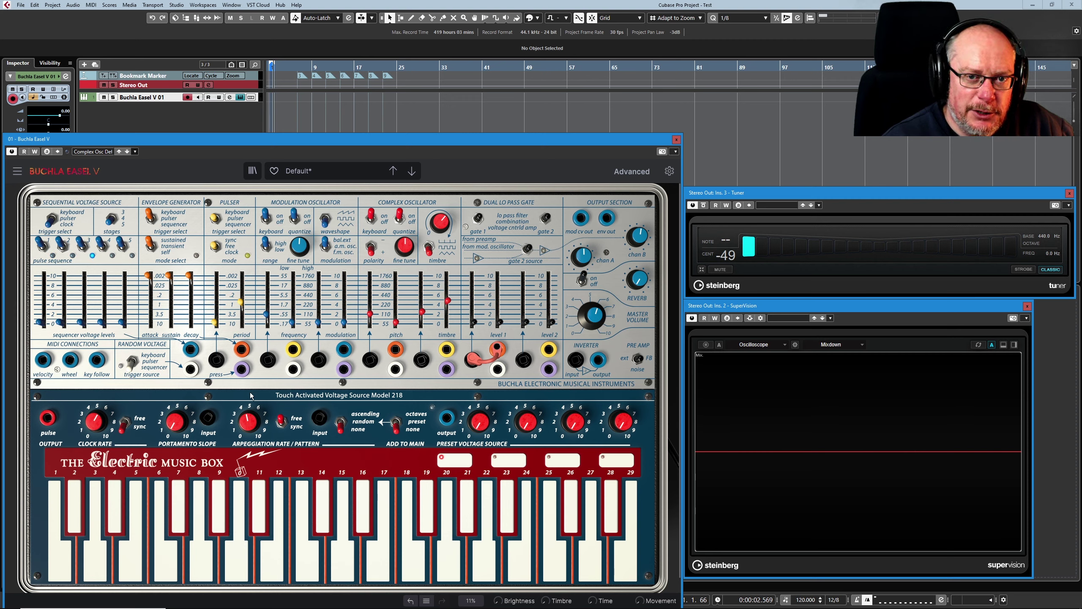
Patch the keyboard pressure output into the oscillator, audition it with Gate level 1, then return level 1 to 0.
drag(241, 371, 369, 362)
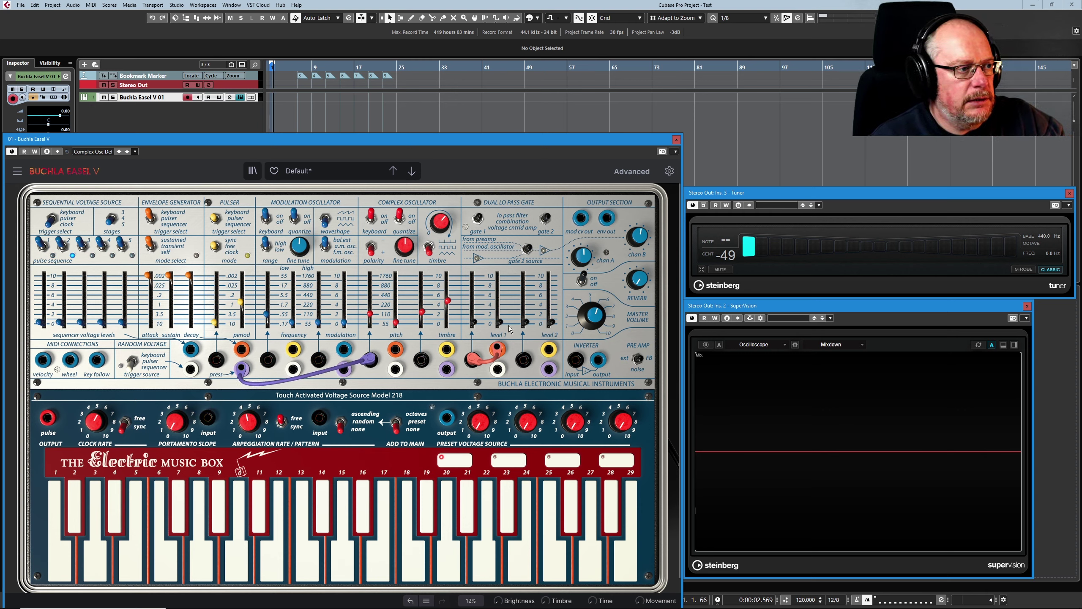
drag(499, 321, 500, 314)
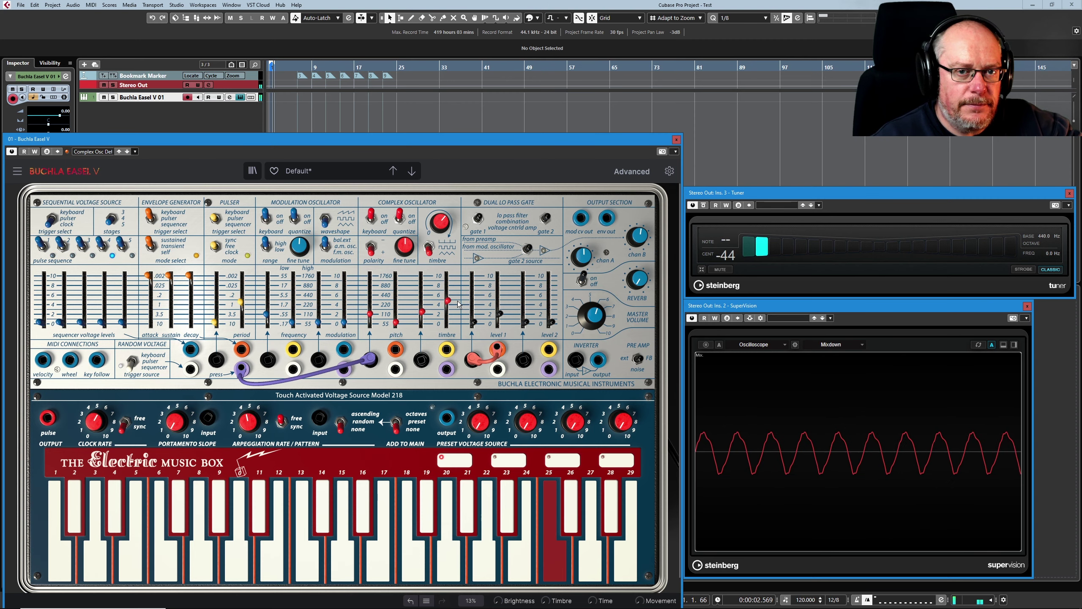
mouse_move(452, 302)
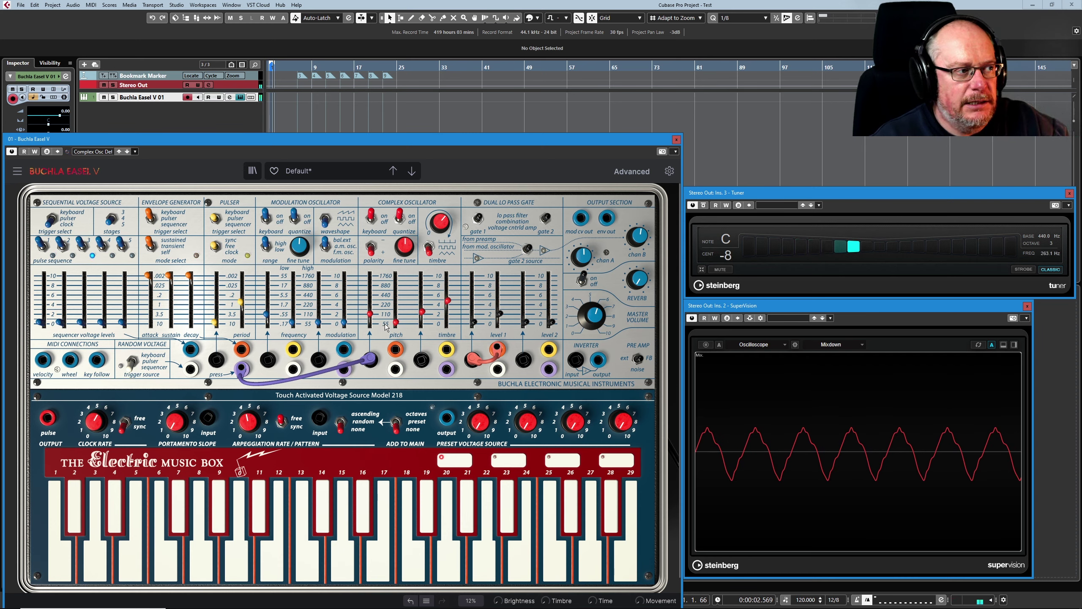
mouse_move(372, 316)
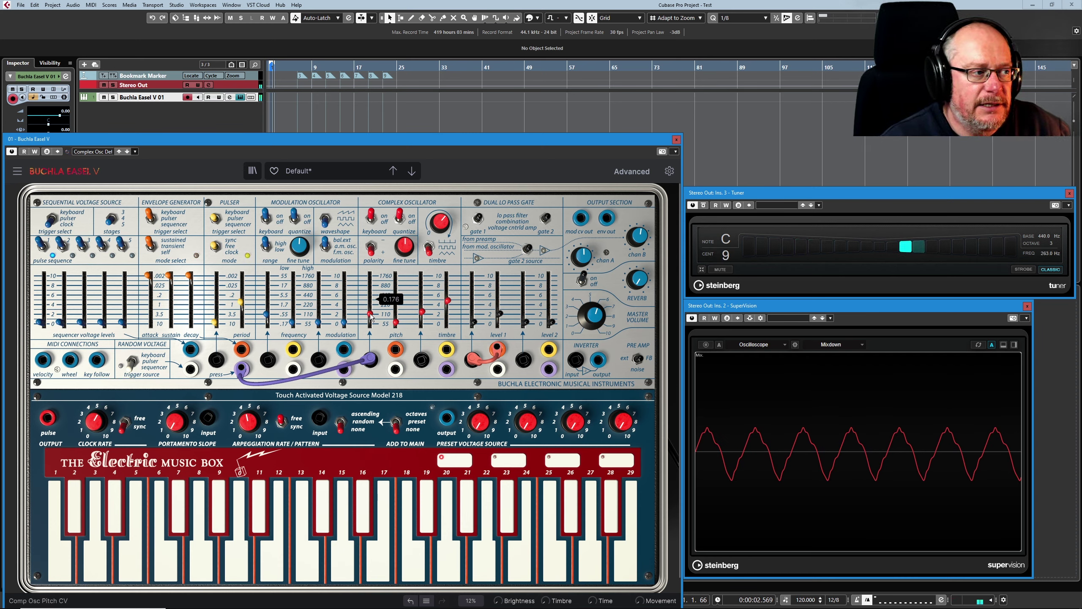
drag(499, 314, 500, 323)
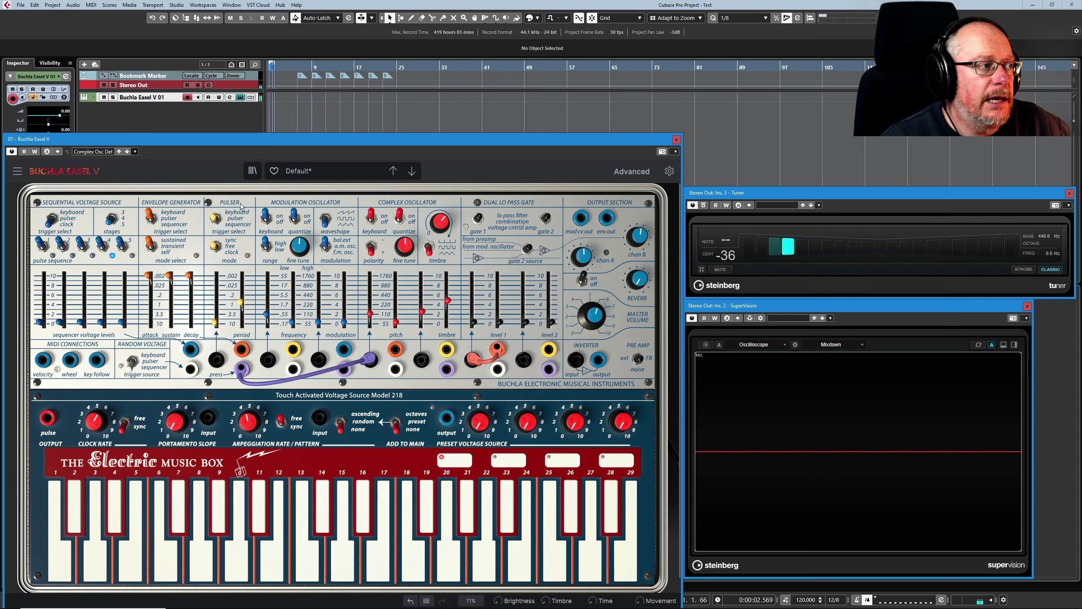
mouse_move(344, 311)
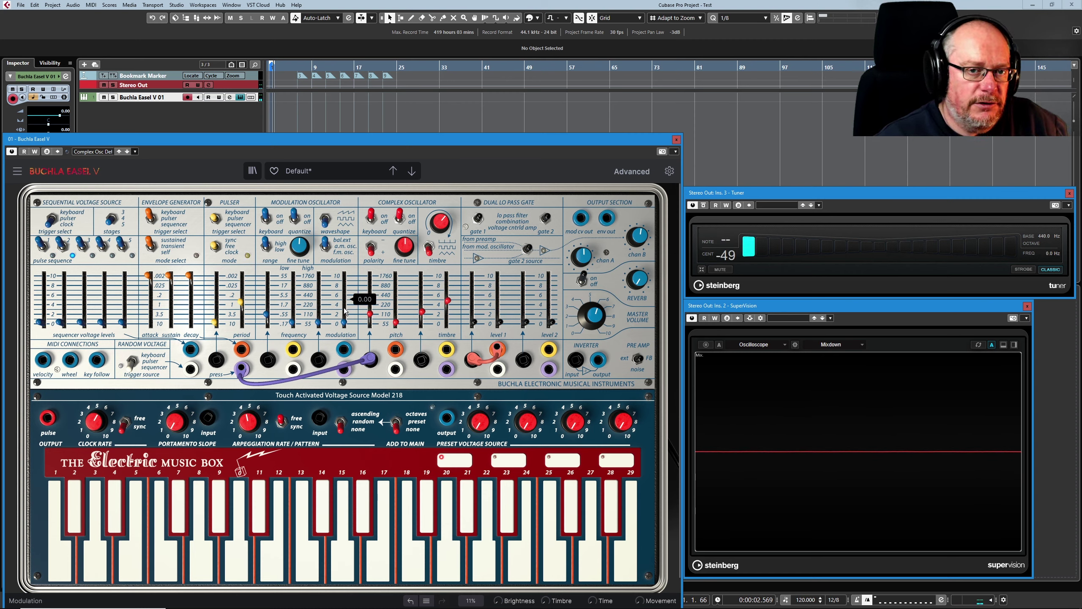